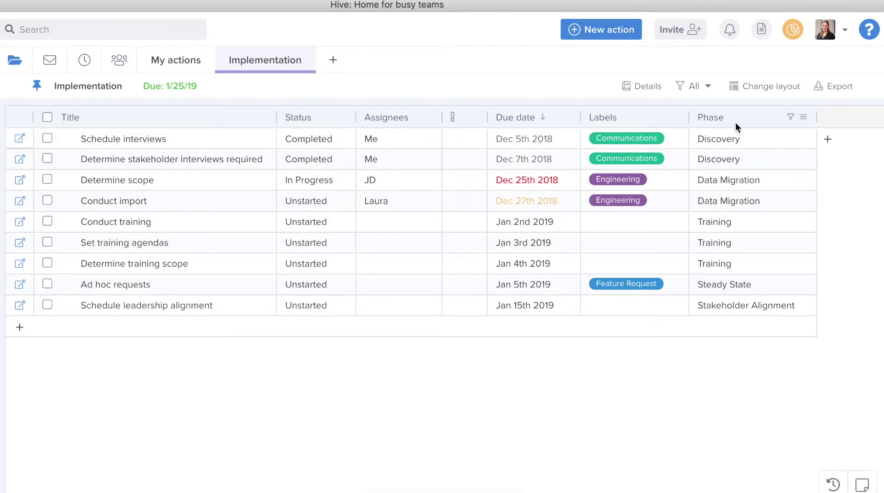
Step: Check the Schedule interviews action details, then move down the table rows toward Conduct training
left_click(20, 140)
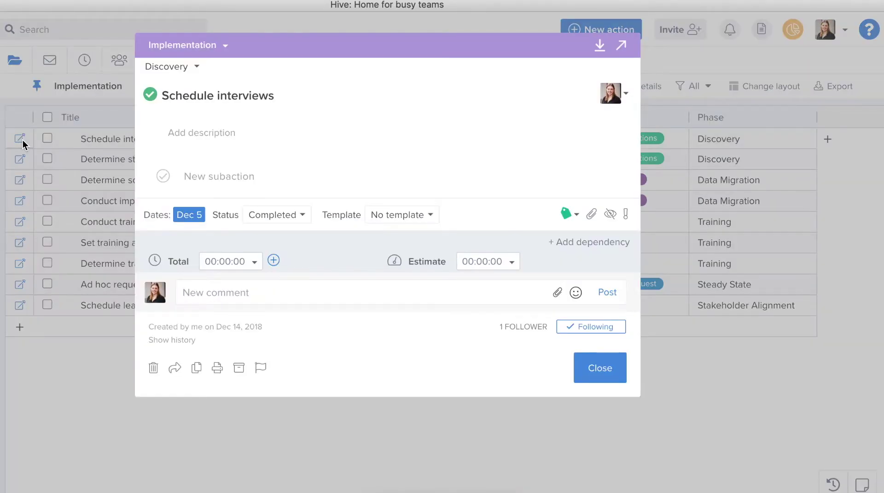
left_click(108, 441)
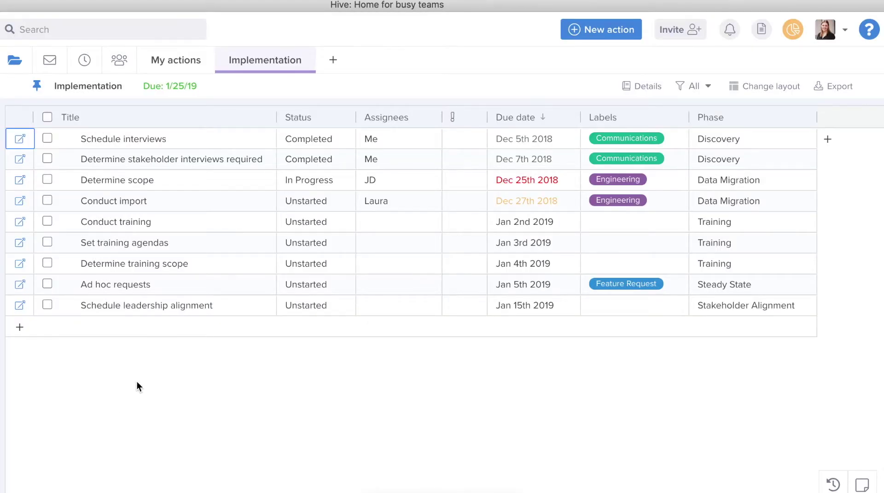
left_click(144, 141)
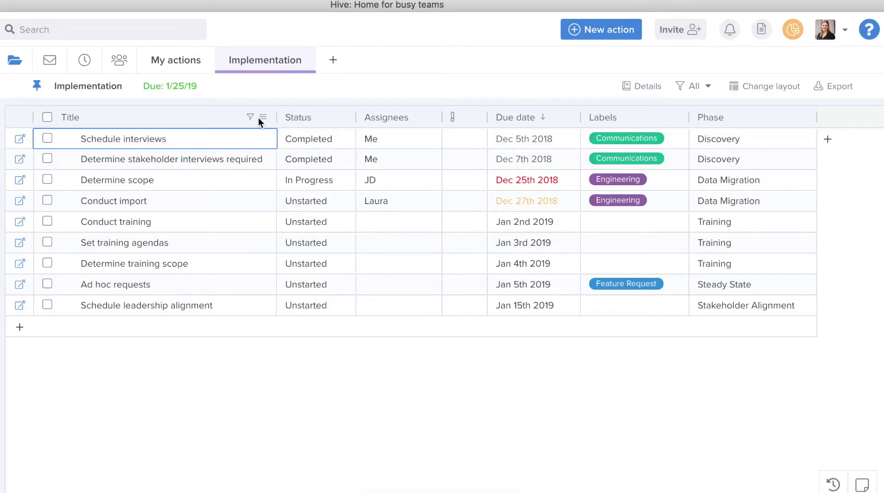
key("Tab")
key("Tab")
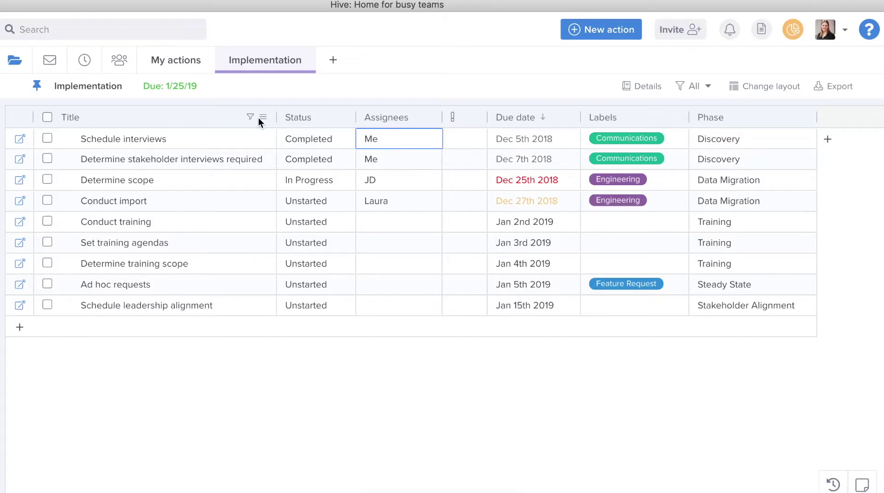
key("Tab")
key("Down")
key("Down")
key("Down")
key("Left")
key("Left")
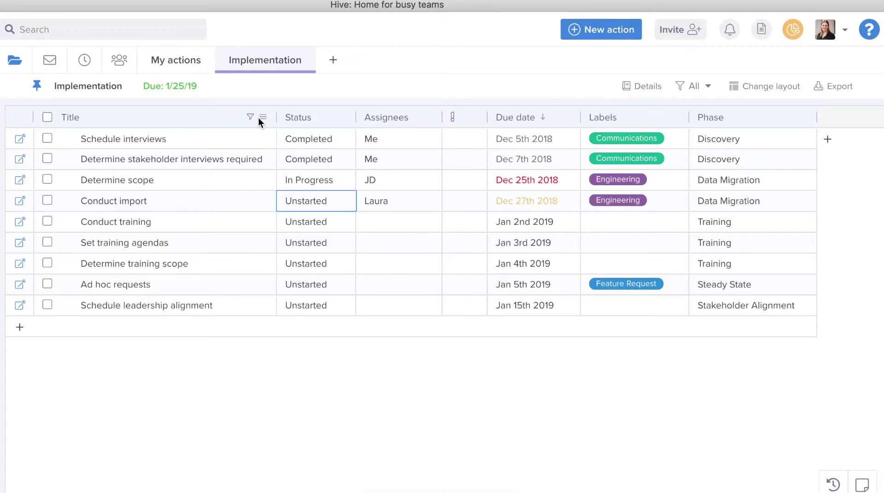
key("Left")
Step: Assign JD to the Conduct training action through its Assignees cell
key("Down")
key("Down")
key("Down")
key("Up")
key("Up")
key("Up")
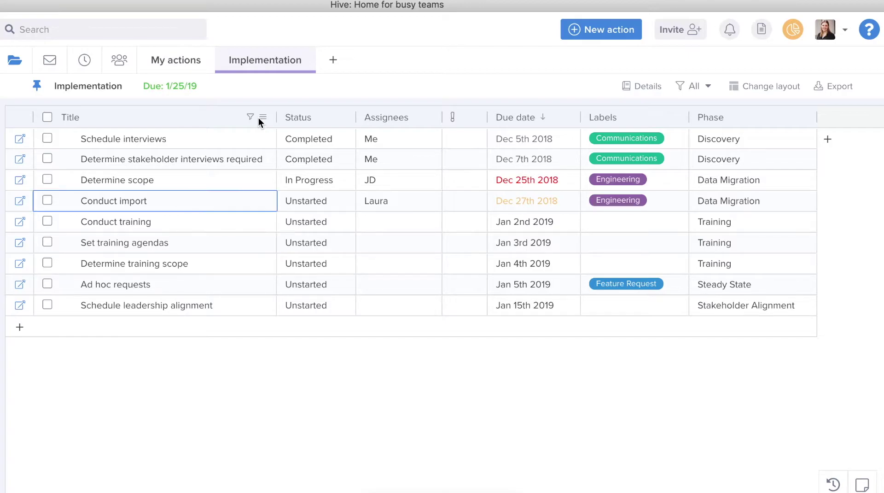
key("Tab")
key("Tab")
key("Down")
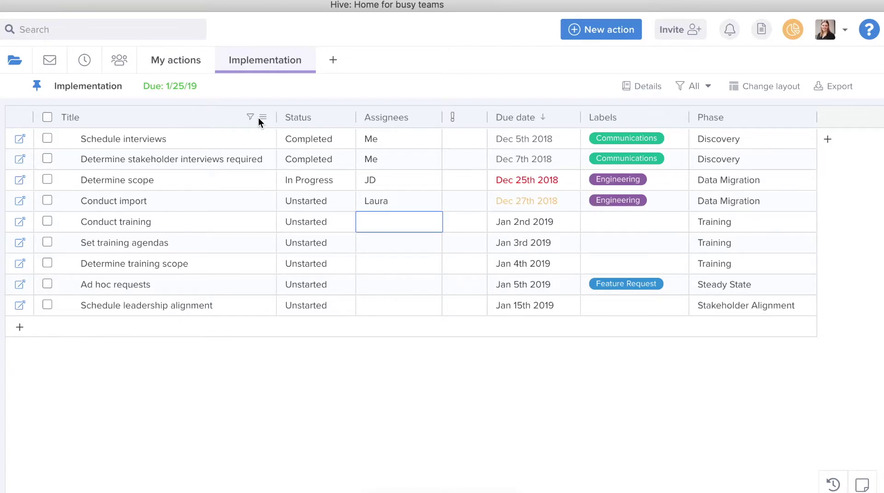
key("Return")
key("Down")
key("Down")
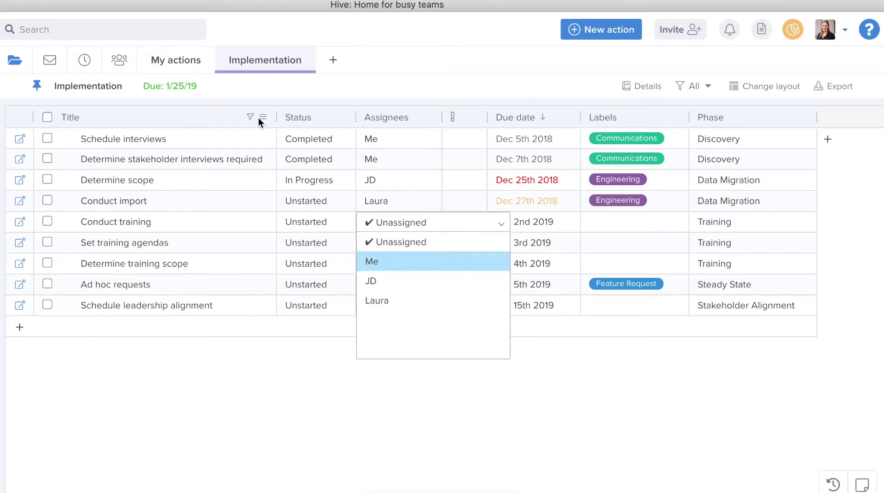
key("Down")
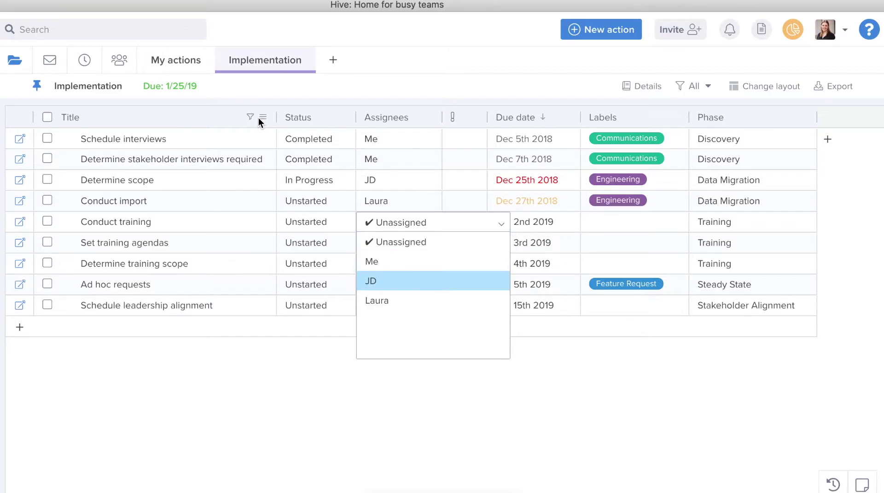
key("Return")
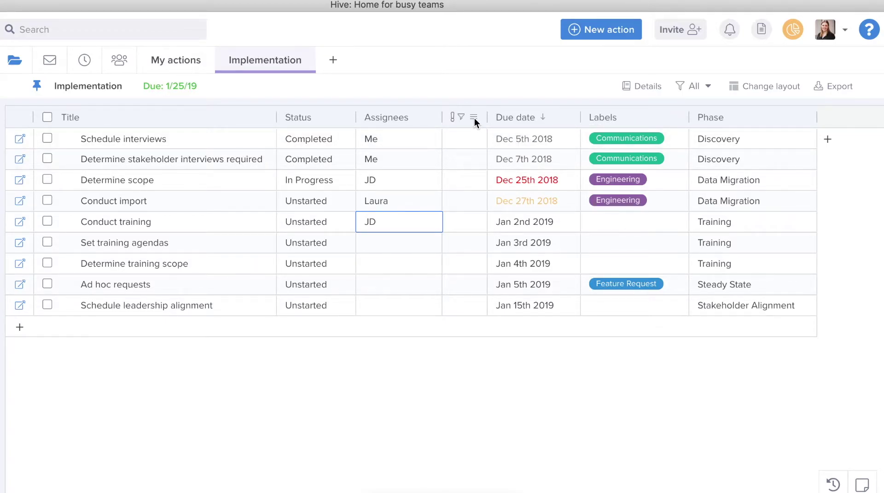
Step: In the table's column list, uncheck the ! priority column and check the flag column
left_click(475, 118)
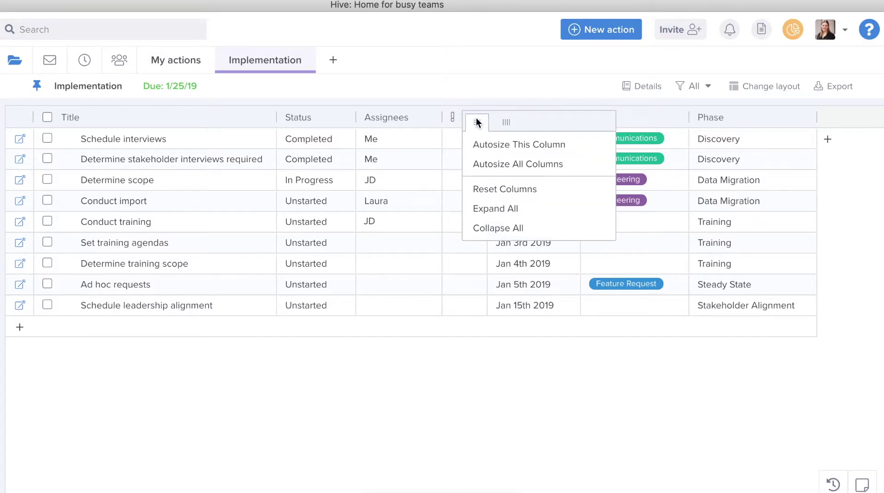
left_click(506, 122)
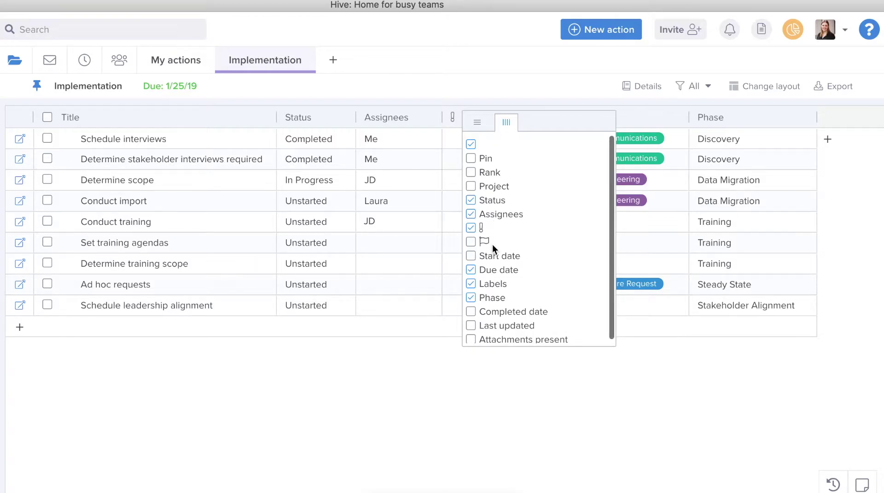
left_click(471, 228)
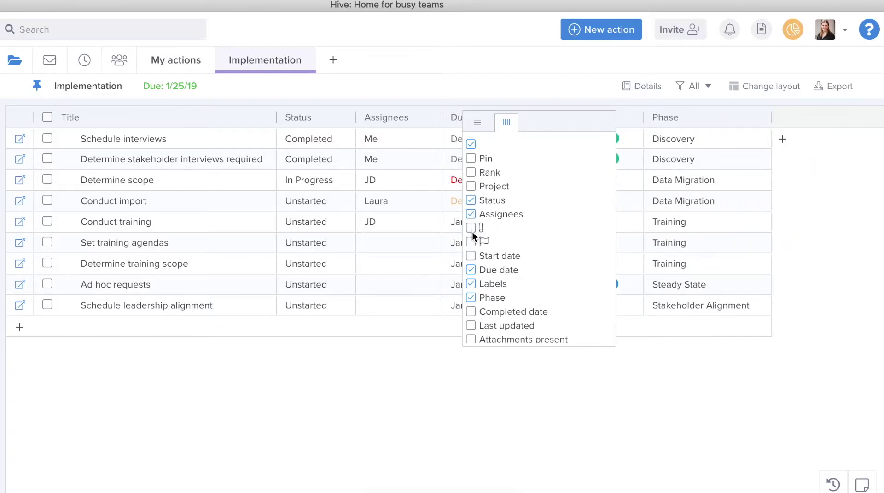
left_click(471, 242)
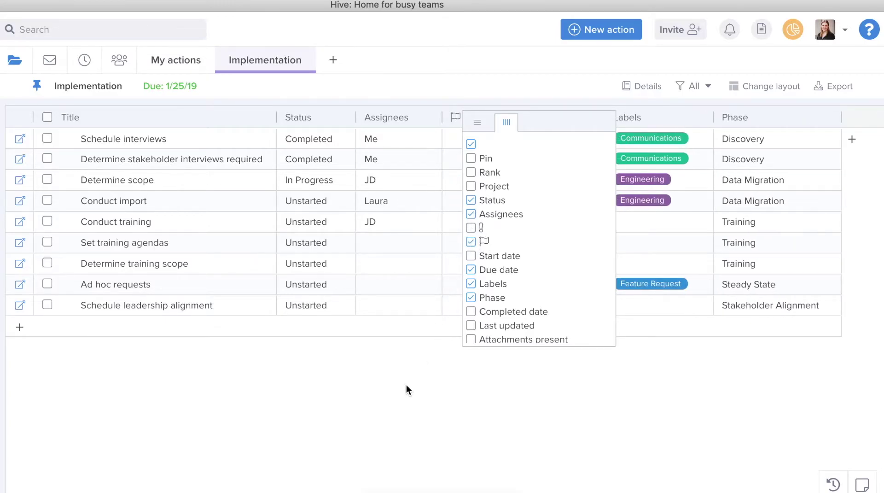
left_click(399, 400)
Step: Drag the flag column header to sit between Title and Status
mouse_move(506, 141)
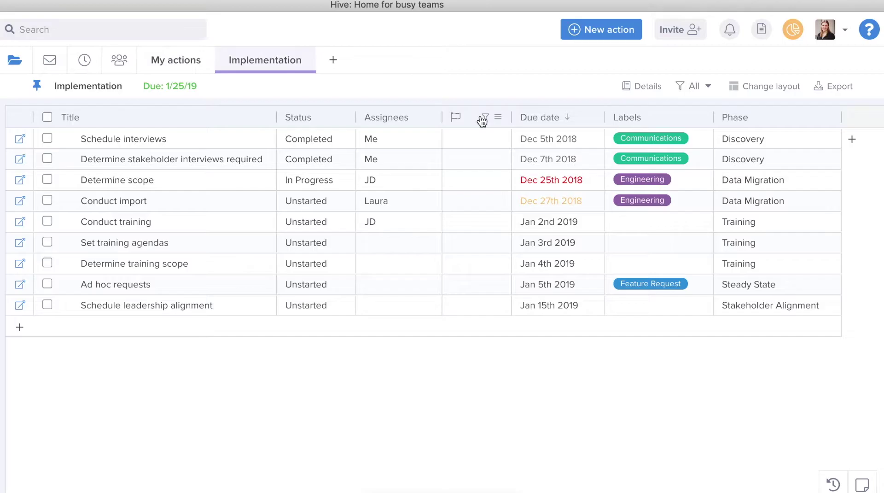
left_click_drag(476, 115, 361, 102)
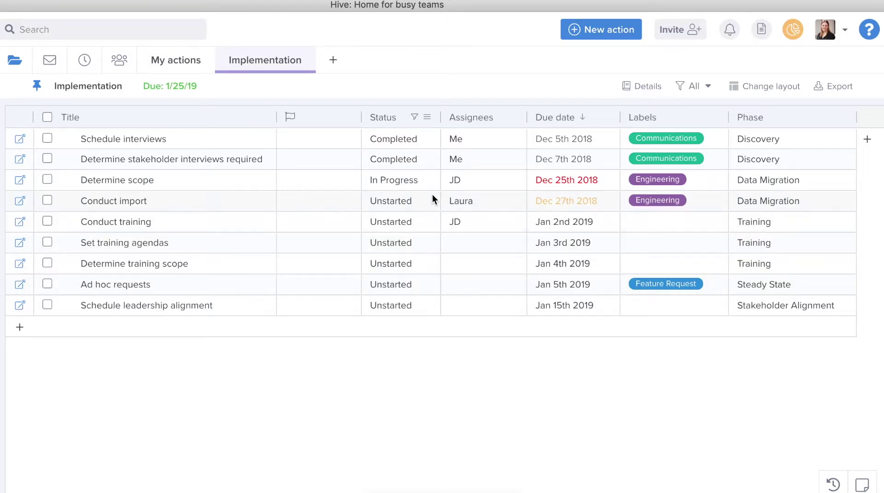
Step: Paste In Progress over the statuses from Conduct import to Determine training scope
left_click(403, 181)
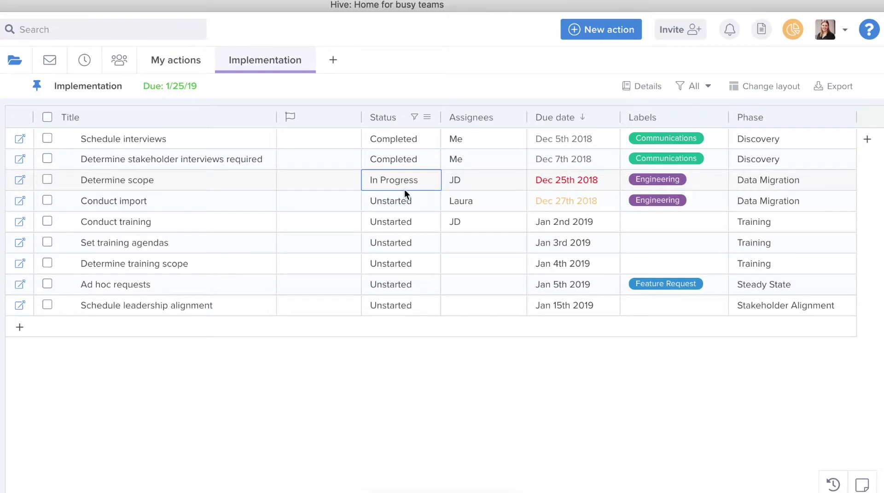
left_click(405, 198)
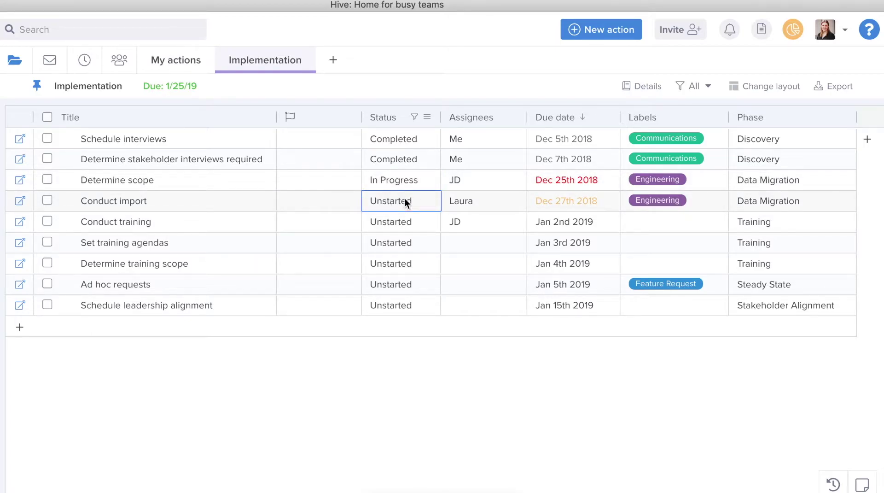
left_click(398, 264, "shift")
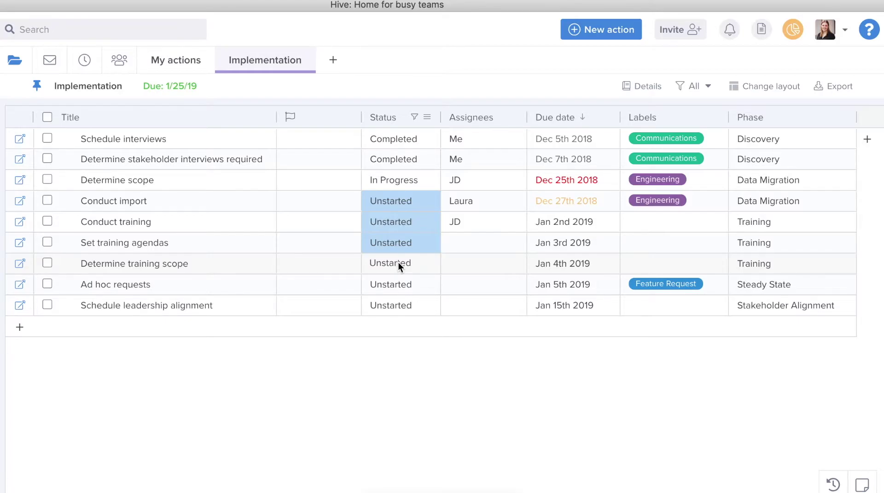
type("In Progress")
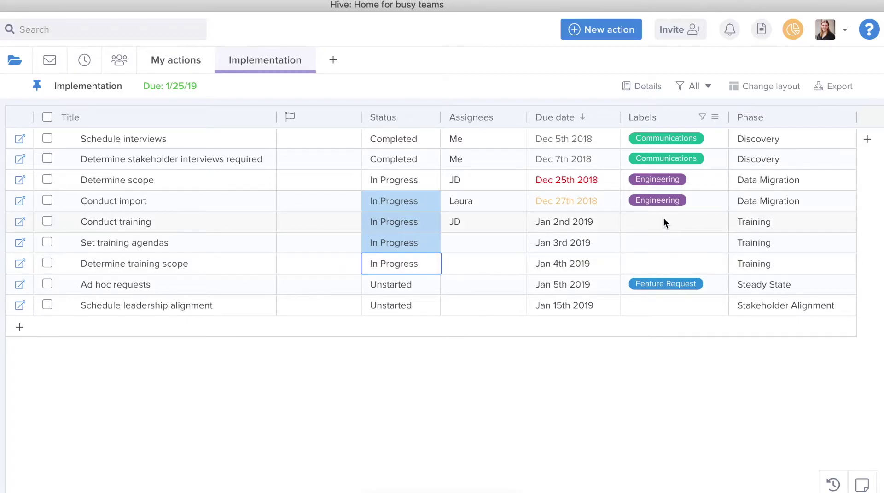
Step: Copy Ad hoc requests' Feature Request label into Schedule leadership alignment's Labels cell
left_click(667, 286)
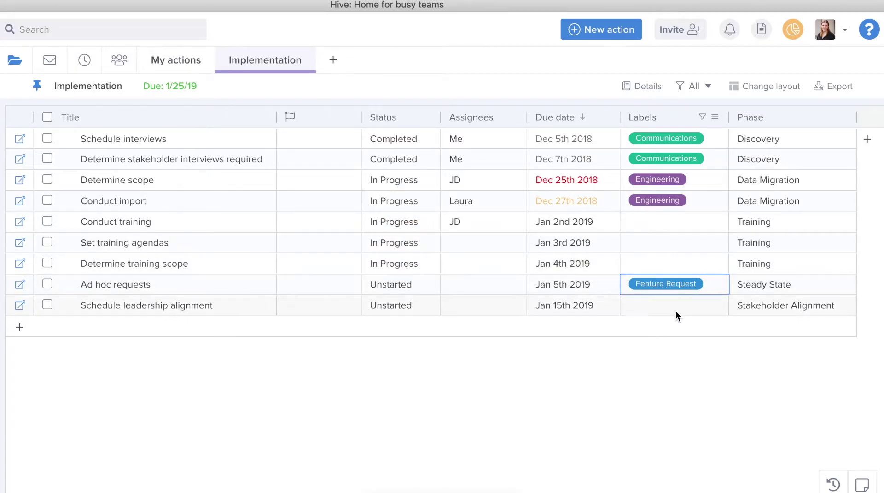
left_click(675, 306)
key("ctrl+v")
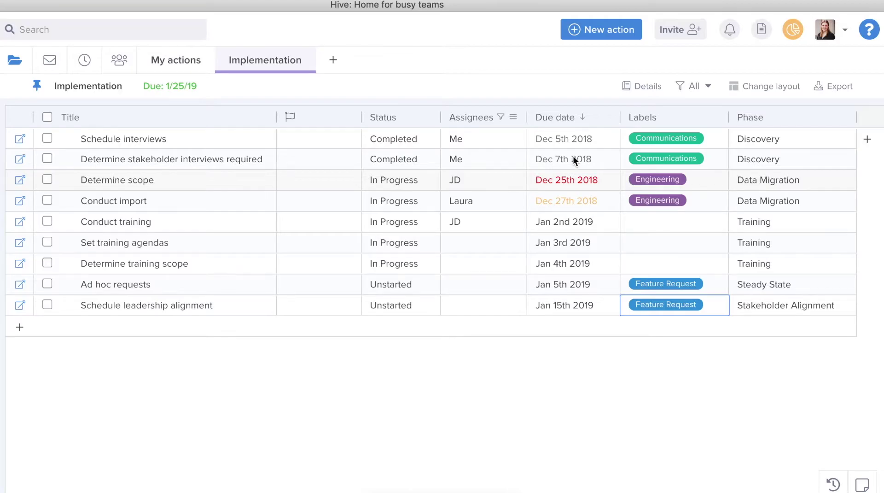
Step: Filter assignees to only Me, then restore all assignees with Select All
left_click(502, 121)
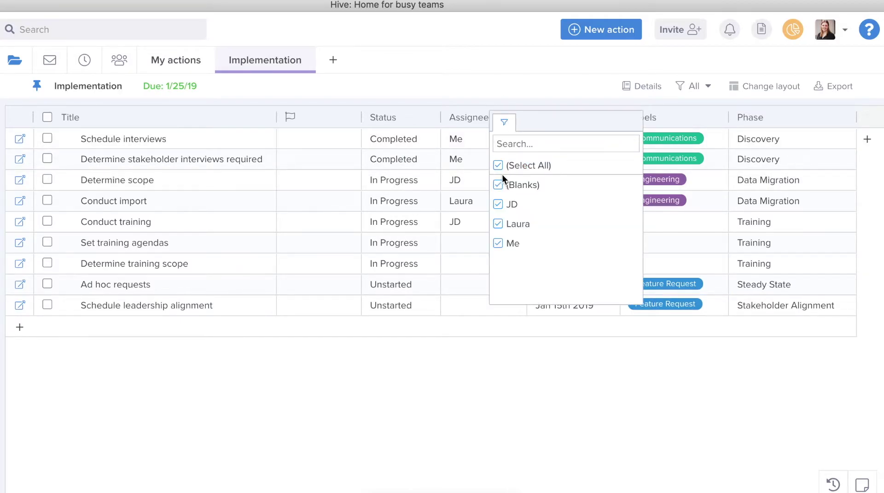
left_click(499, 165)
left_click(498, 243)
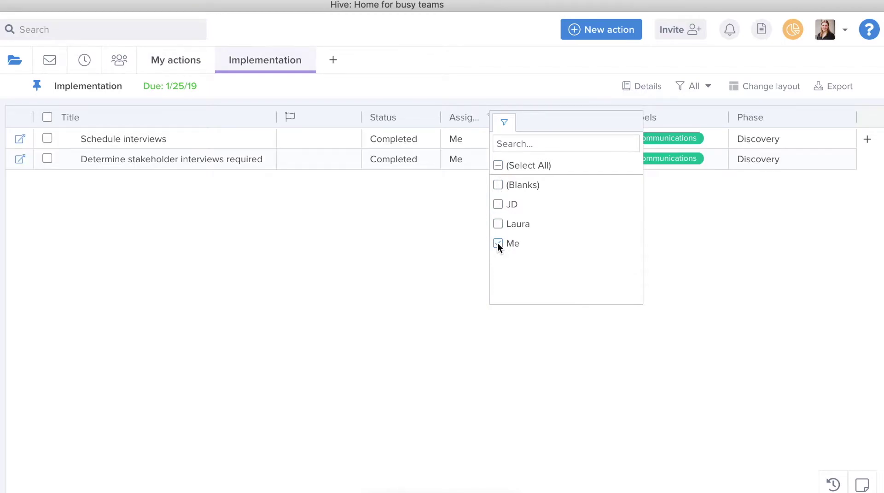
left_click(385, 229)
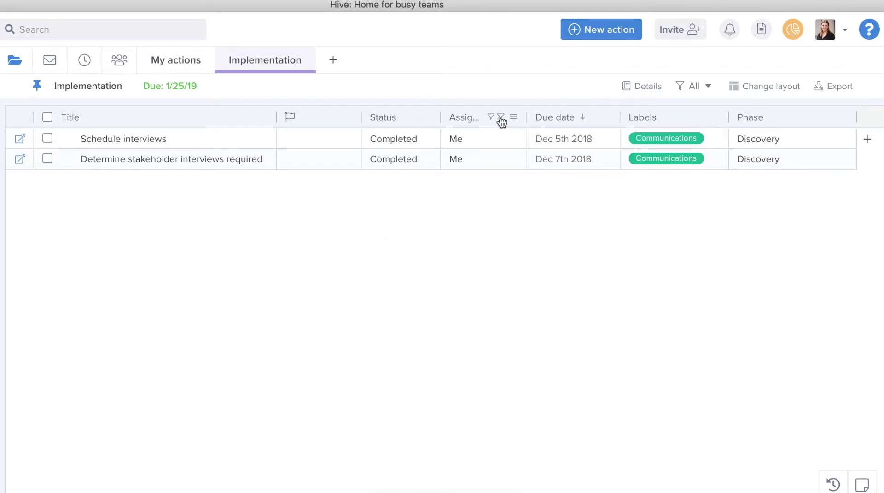
left_click(501, 120)
left_click(499, 165)
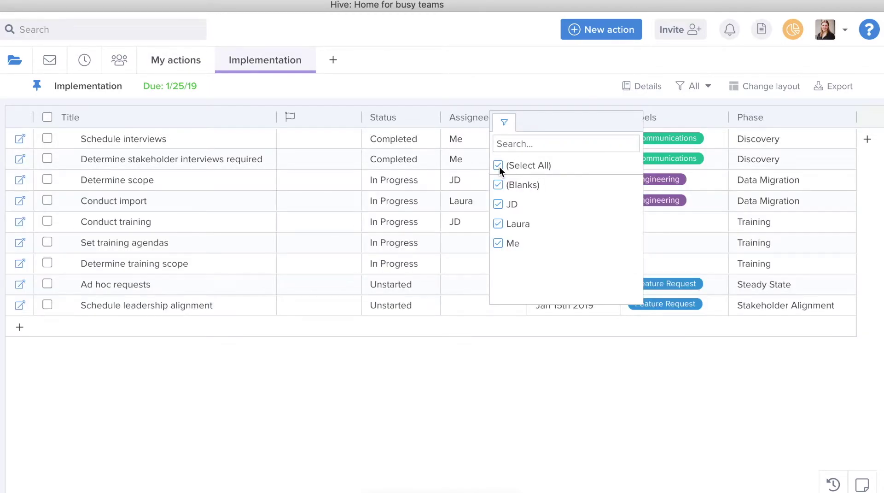
left_click(426, 389)
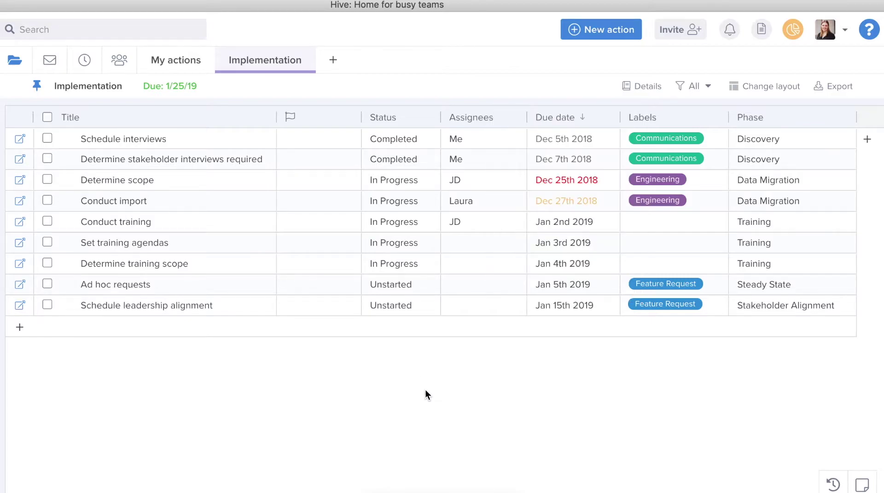
Step: Toggle the Due date sort off and back on, then sort by Phase
left_click(583, 119)
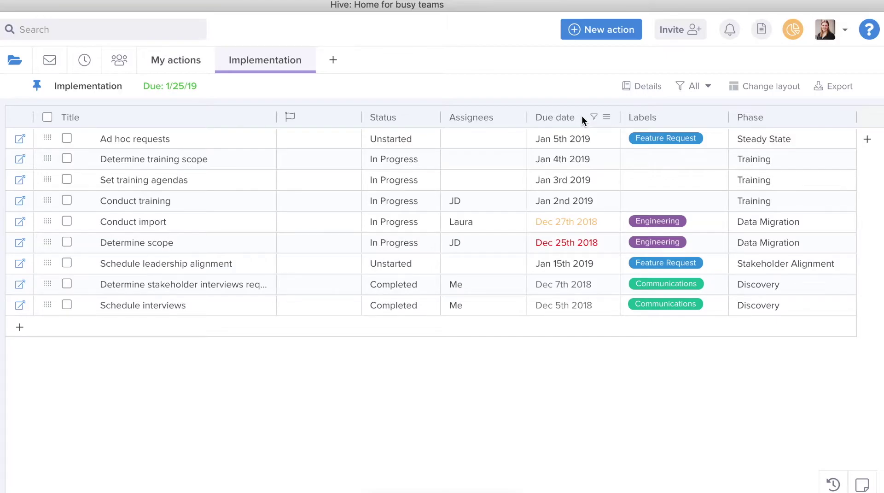
left_click(582, 118)
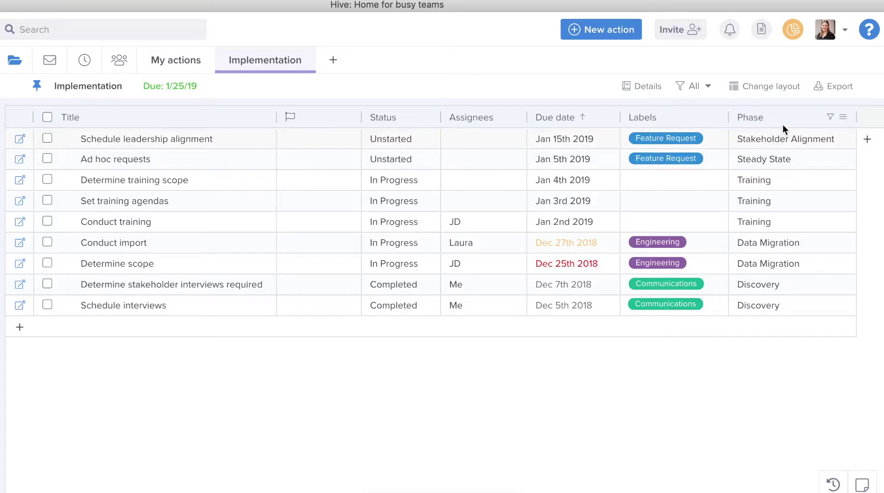
left_click(767, 118)
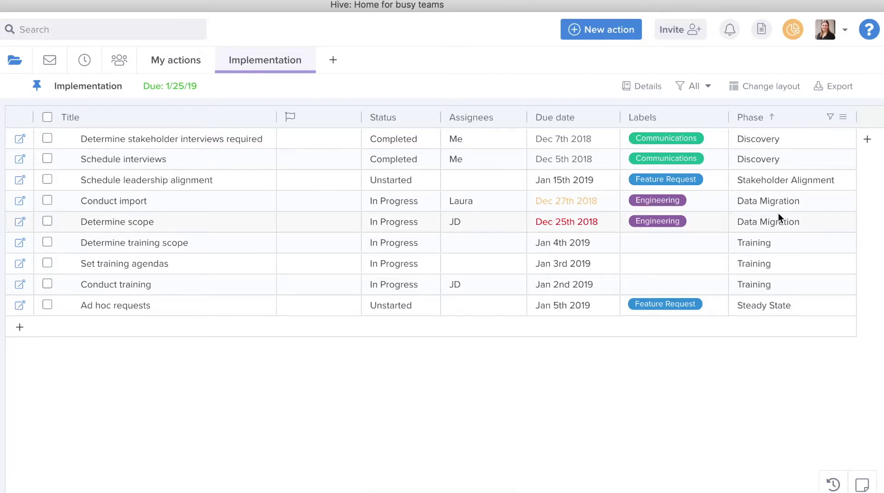
Step: Confirm the second action's title as Schedule interviews
left_click(101, 161)
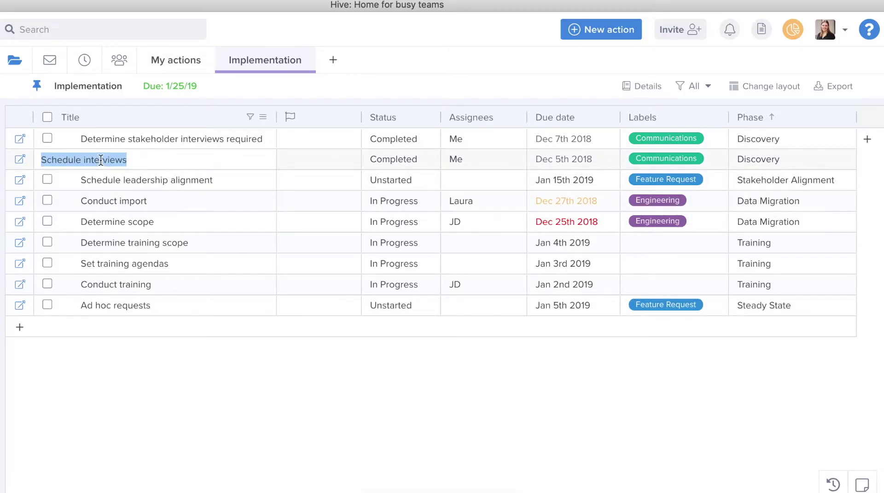
left_click(111, 159)
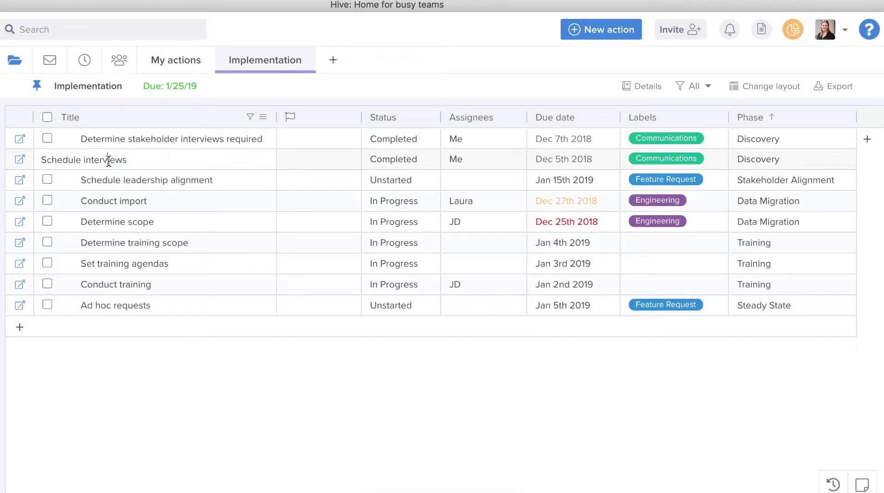
left_click_drag(134, 160, 34, 168)
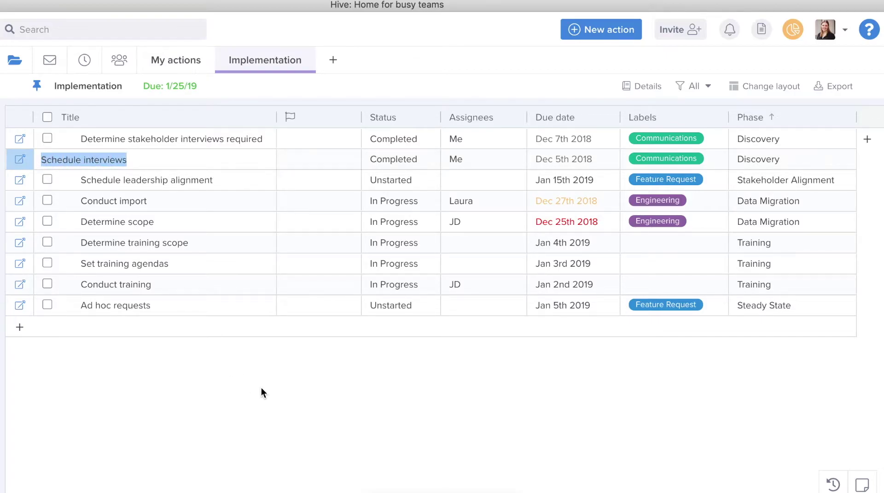
left_click(259, 405)
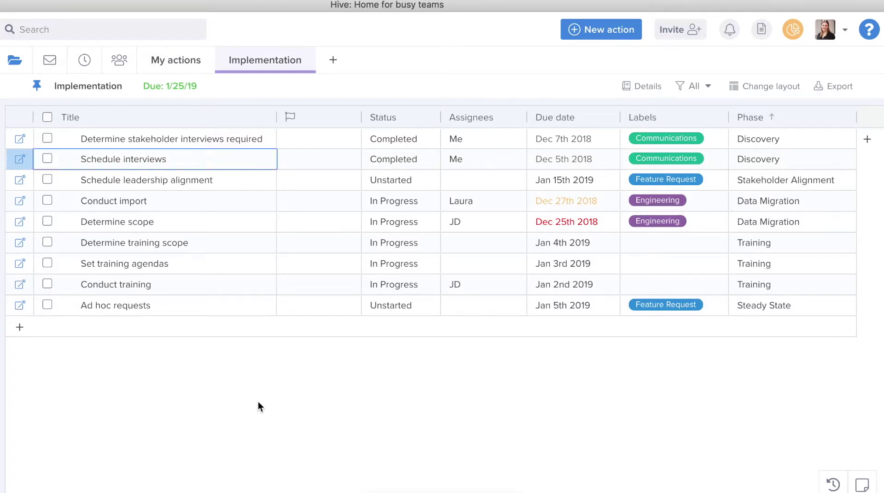
Step: Tick the first three actions and dismiss the Delete option without deleting
left_click(47, 138)
left_click(47, 159)
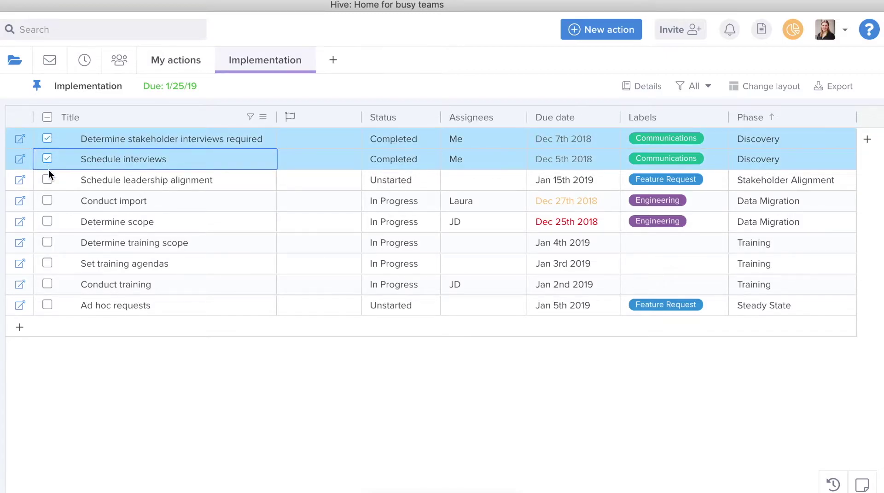
left_click(47, 180)
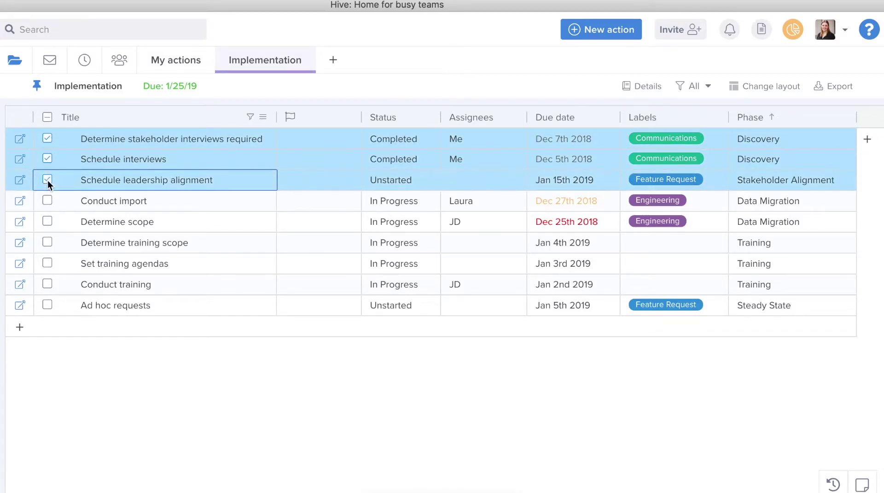
right_click(101, 181)
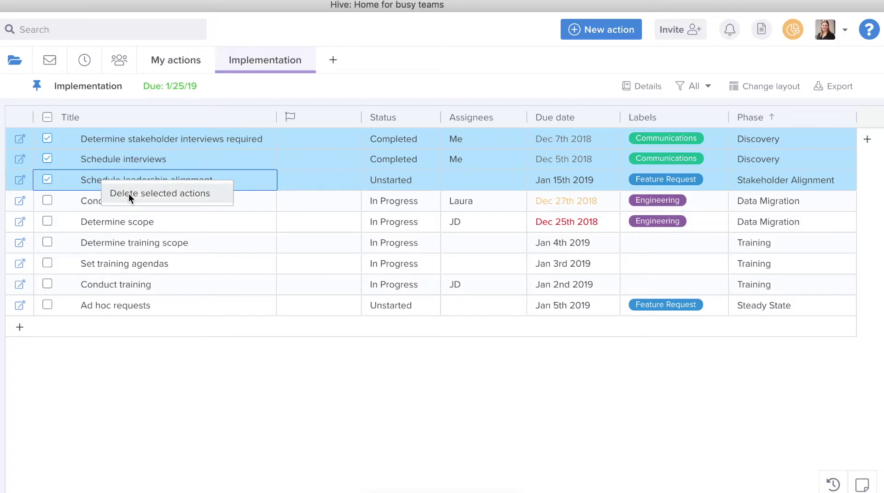
left_click(370, 396)
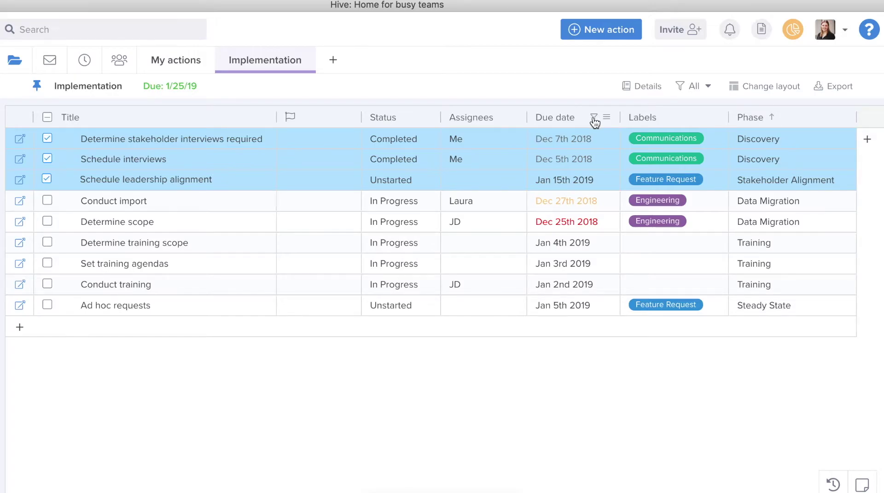
left_click(594, 120)
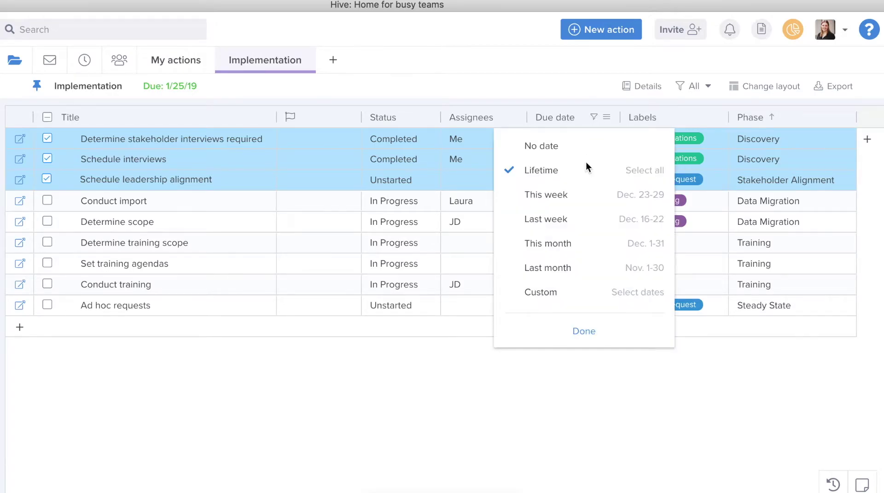
left_click(552, 294)
left_click(606, 354)
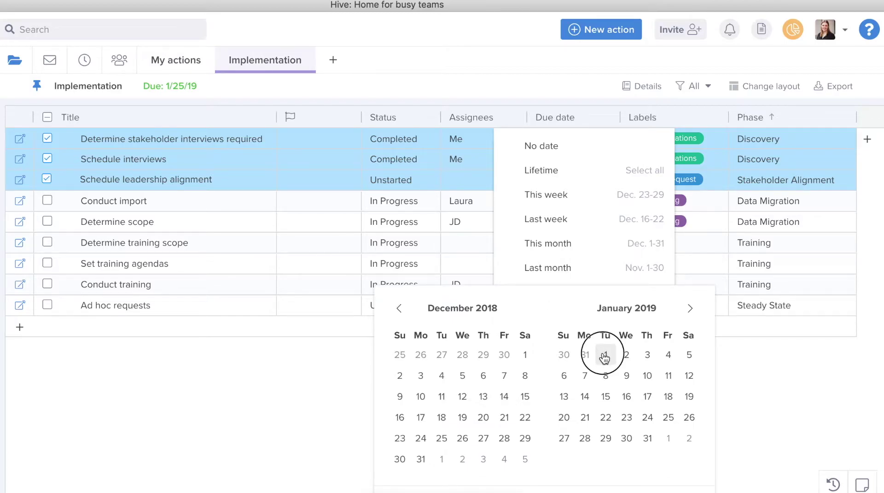
left_click(671, 358)
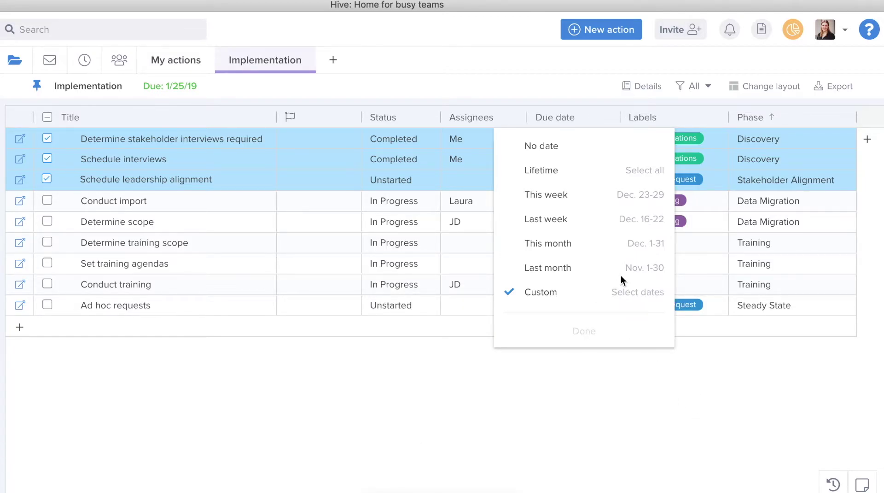
left_click(610, 459)
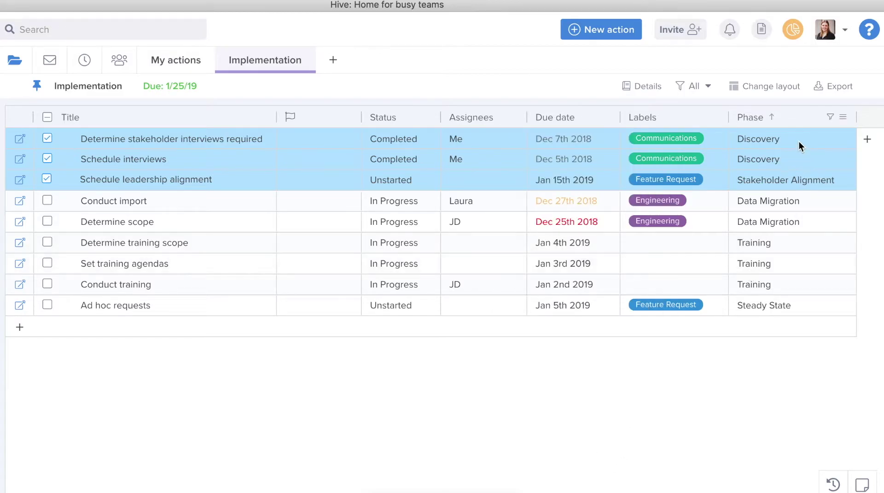
Step: Create a Text custom field named Priority Level and close the custom fields window
left_click(869, 140)
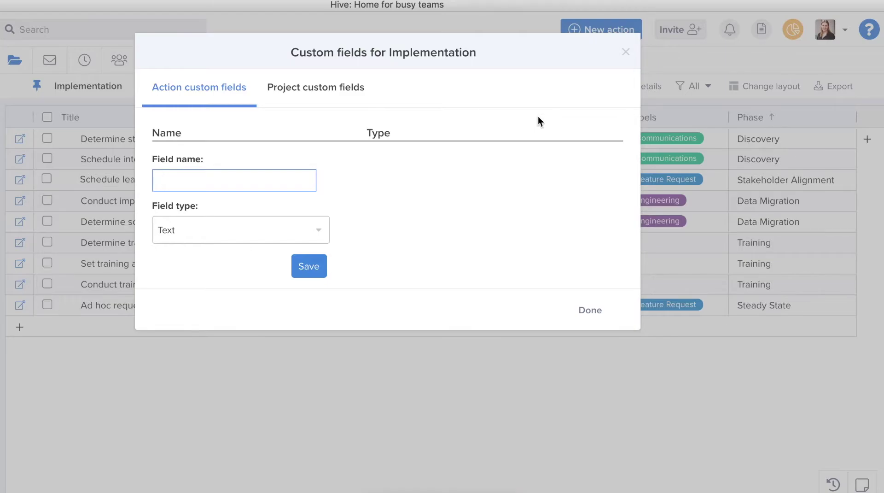
type("Priority Level")
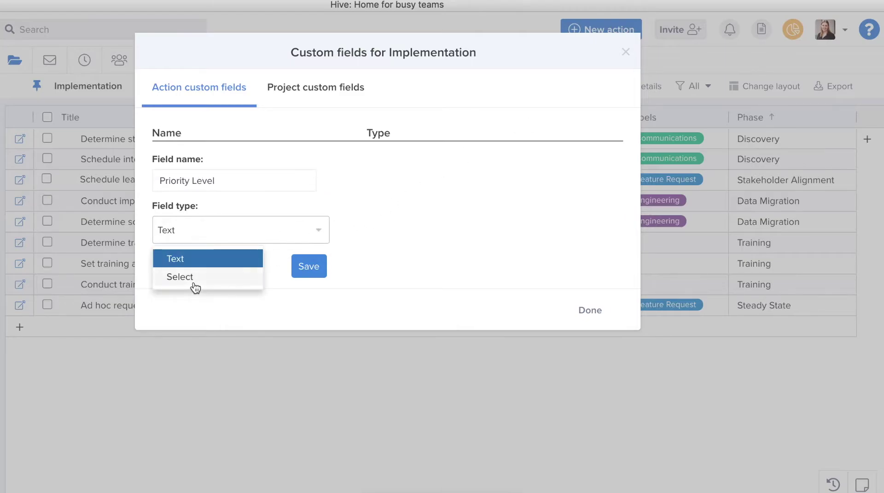
left_click(196, 278)
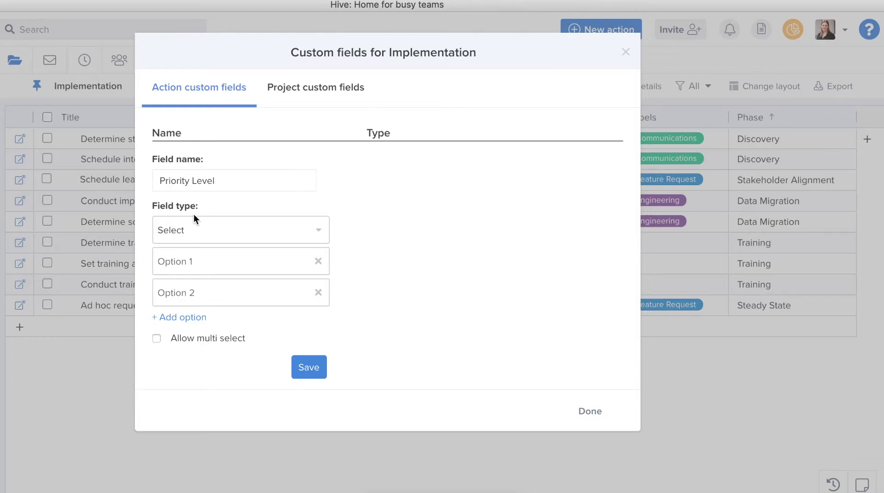
left_click(226, 236)
left_click(207, 260)
left_click(304, 272)
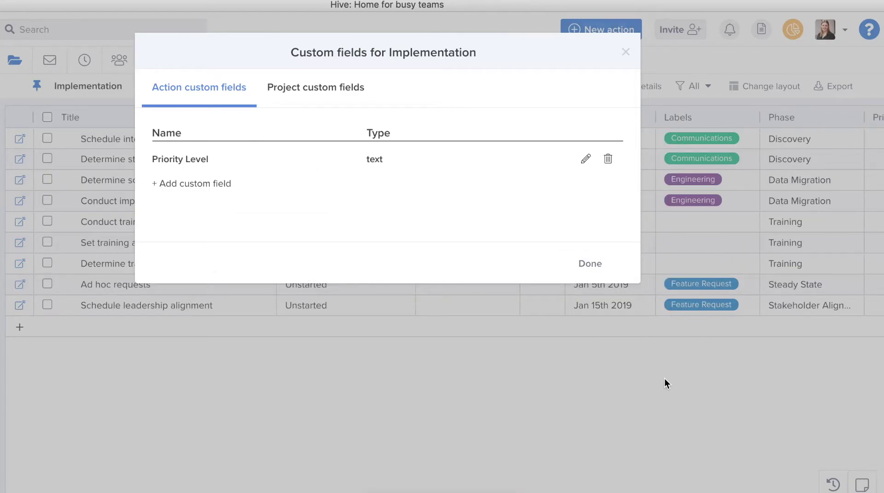
left_click(595, 261)
Step: Enter High in the Schedule interviews row's Priority Level cell
scroll(701, 288, "right", 5)
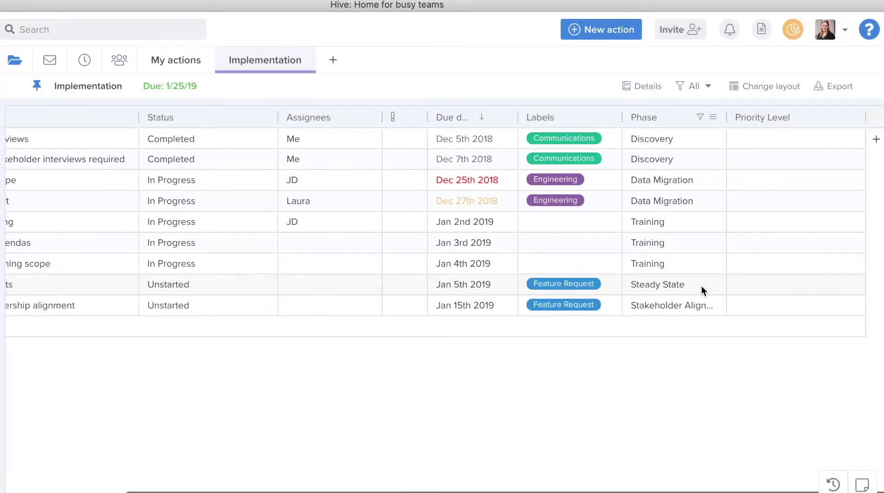
left_click(760, 141)
type("Hi")
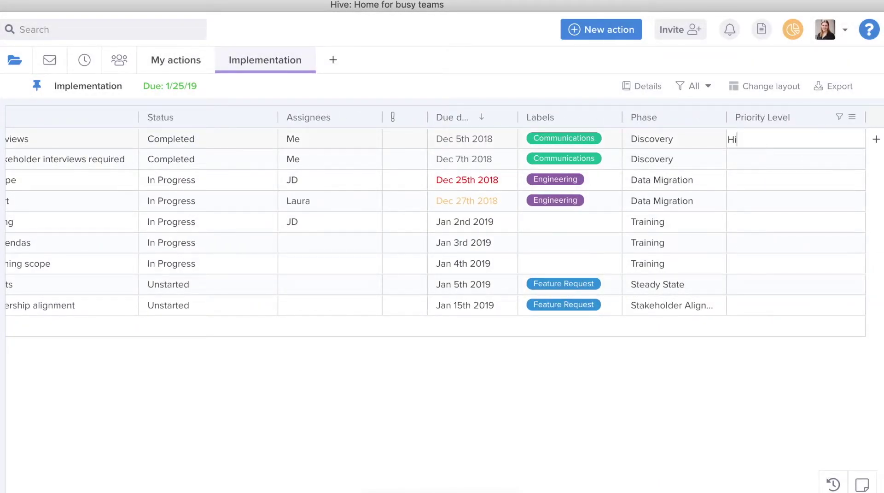
type("gh")
key("Return")
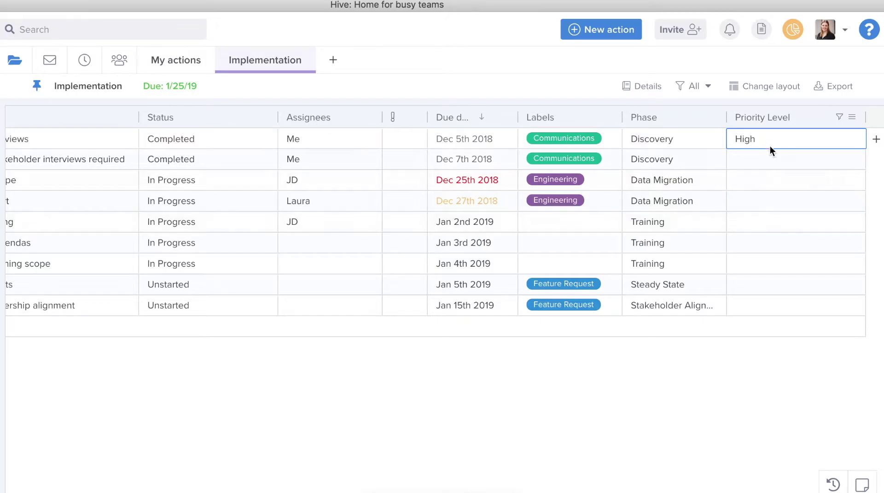
scroll(769, 201, "left", 5)
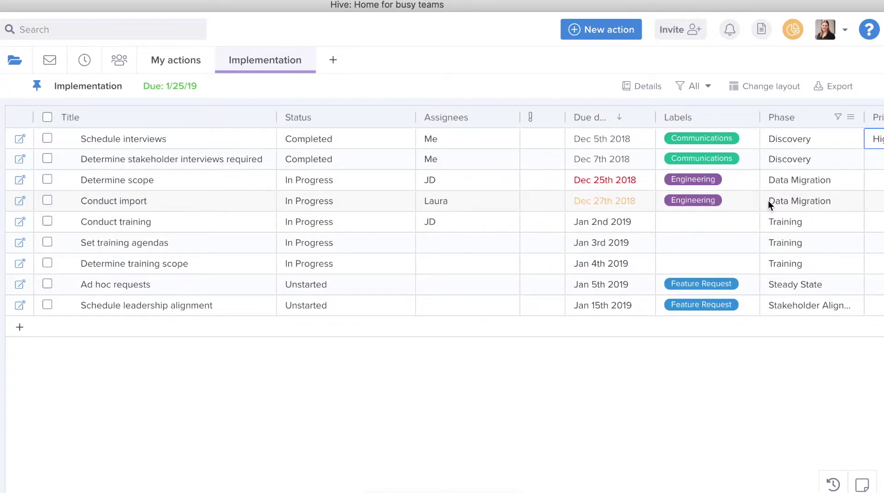
scroll(768, 200, "right", 5)
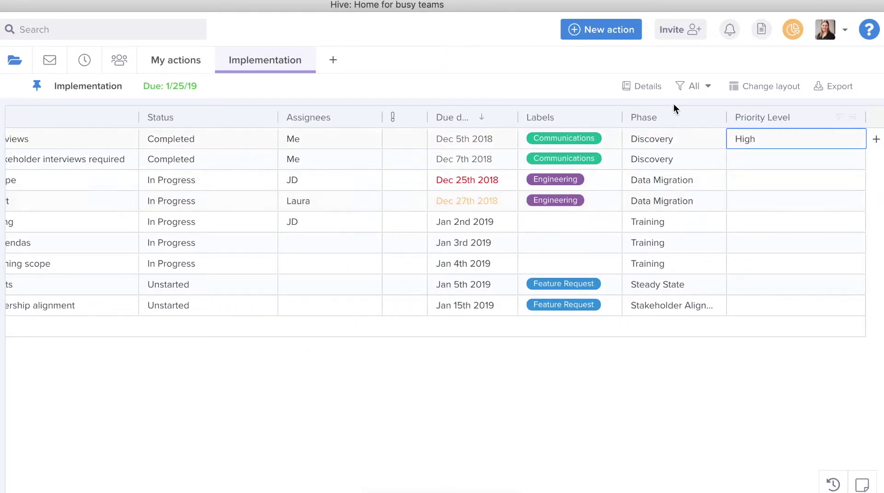
Step: Switch the toolbar completion filter from All to Incomplete and apply it
left_click(692, 88)
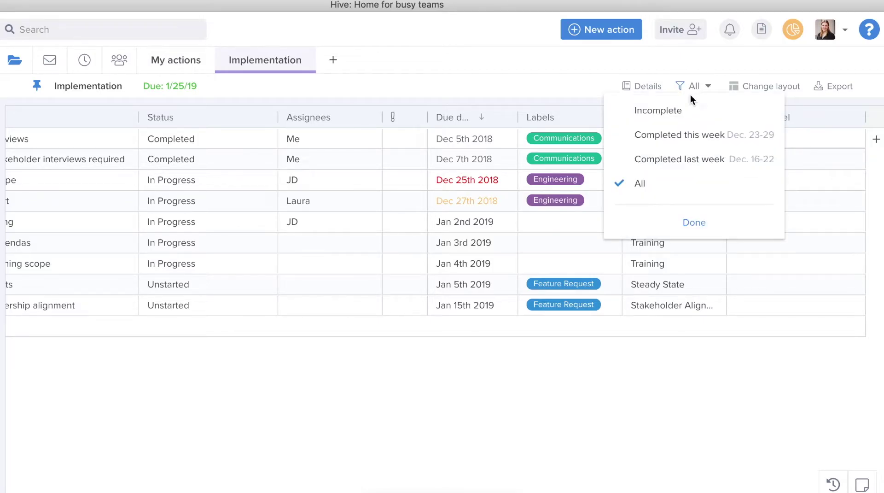
left_click(689, 111)
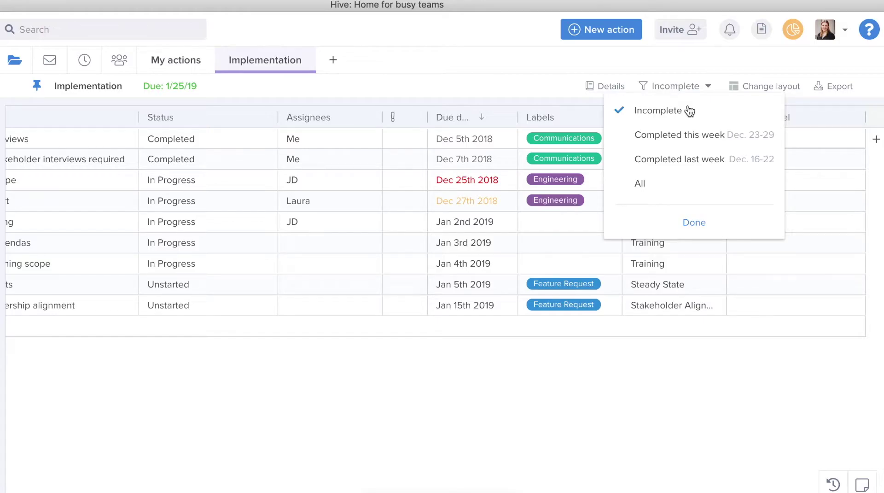
left_click(684, 225)
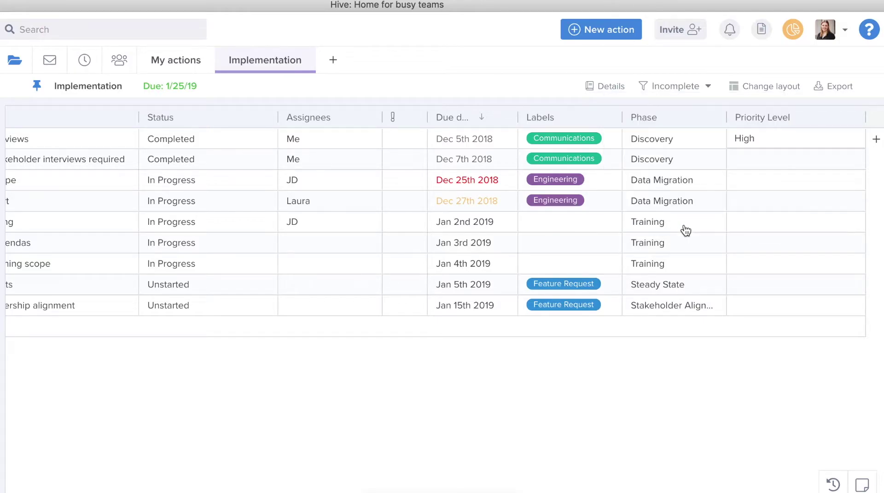
scroll(529, 295, "left", 5)
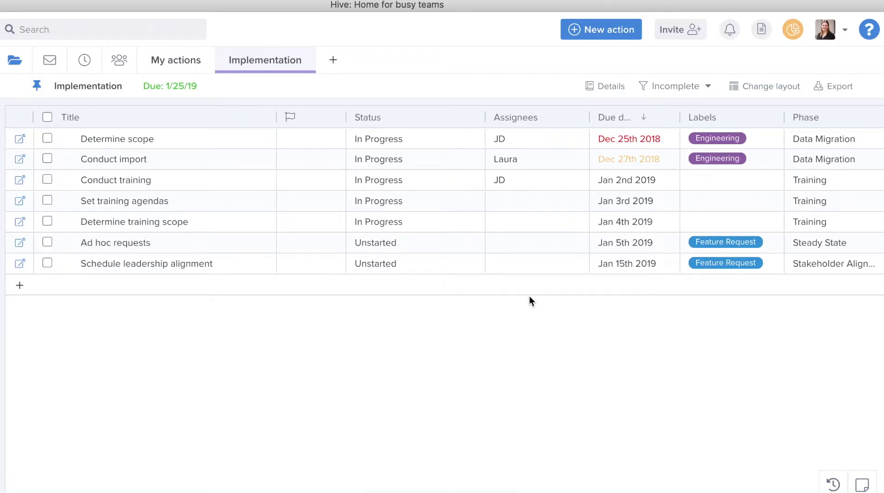
Step: Sort by Status in descending order so Unstarted actions appear above In Progress
left_click(335, 115)
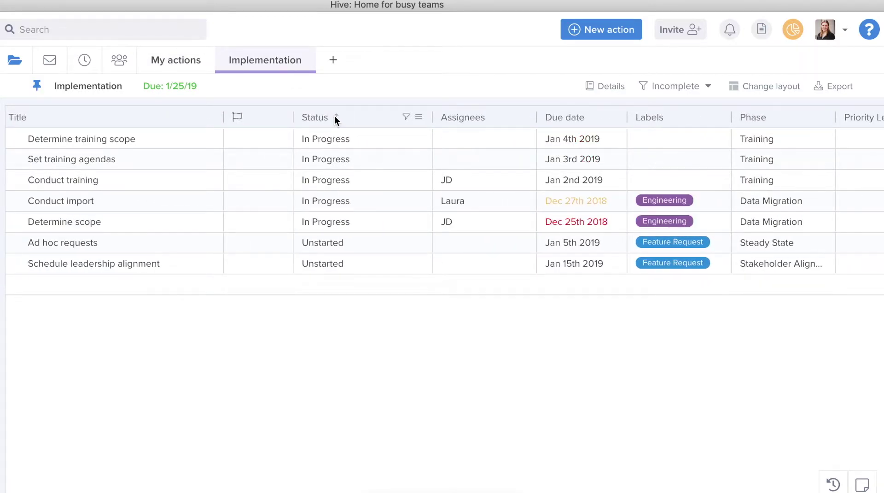
left_click(334, 115)
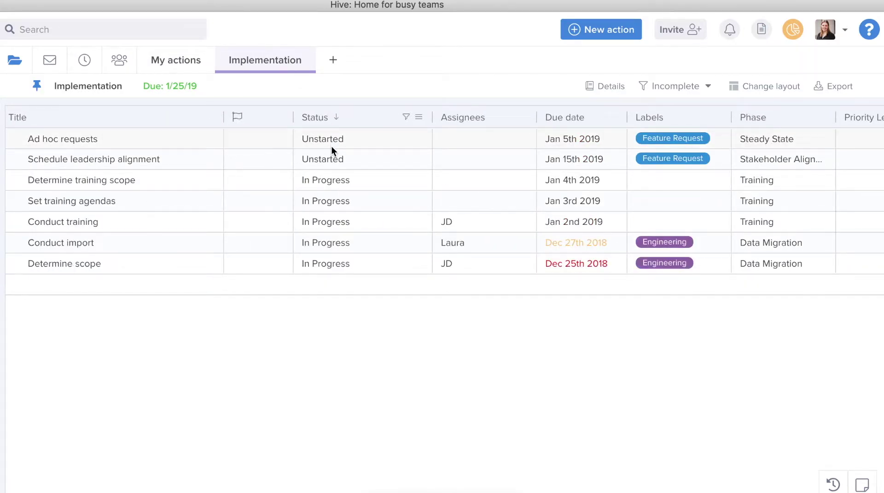
scroll(570, 184, "right", 4)
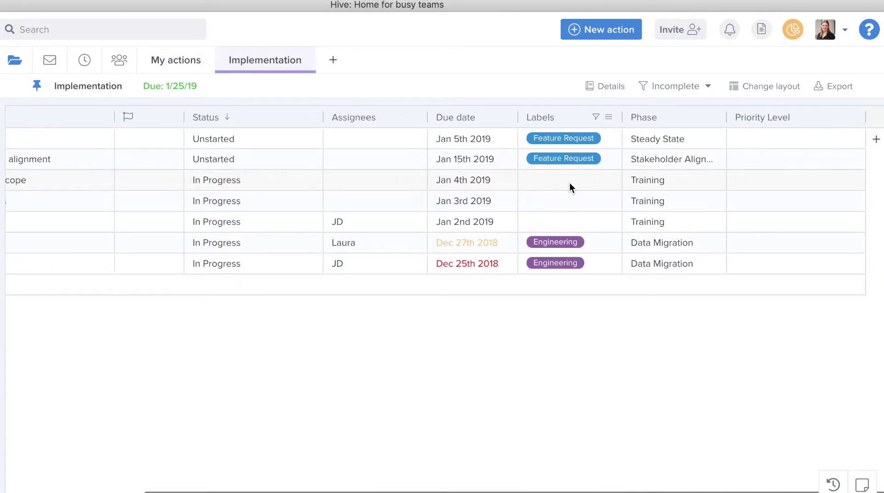
scroll(570, 186, "left", 4)
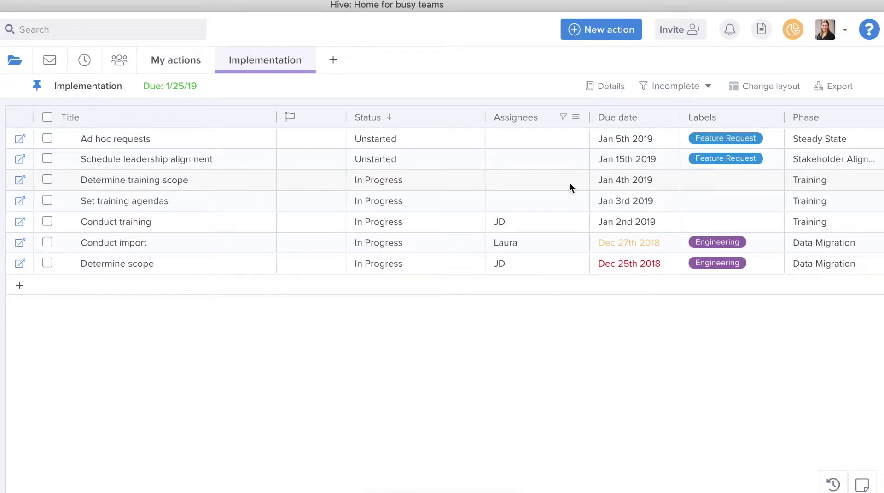
scroll(570, 187, "right", 4)
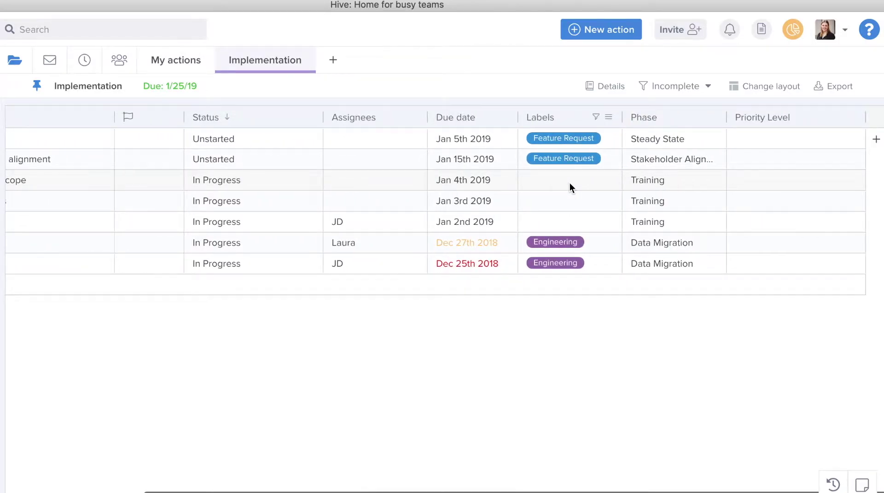
scroll(715, 199, "left", 4)
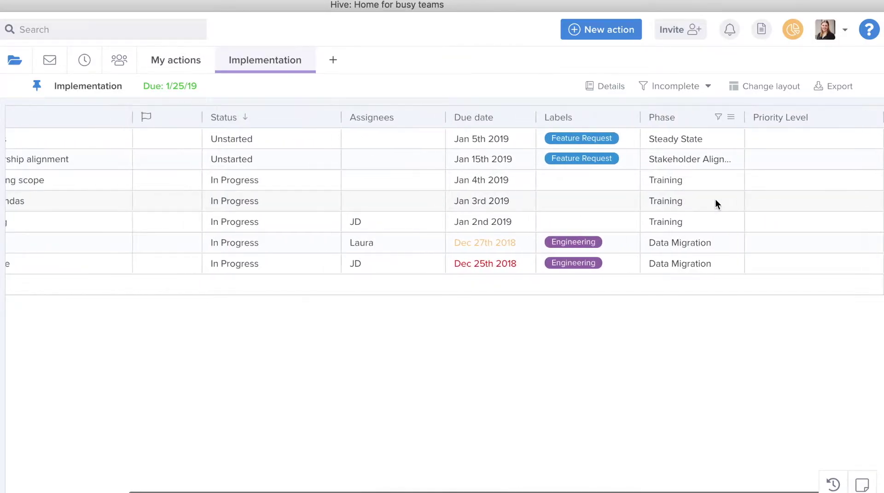